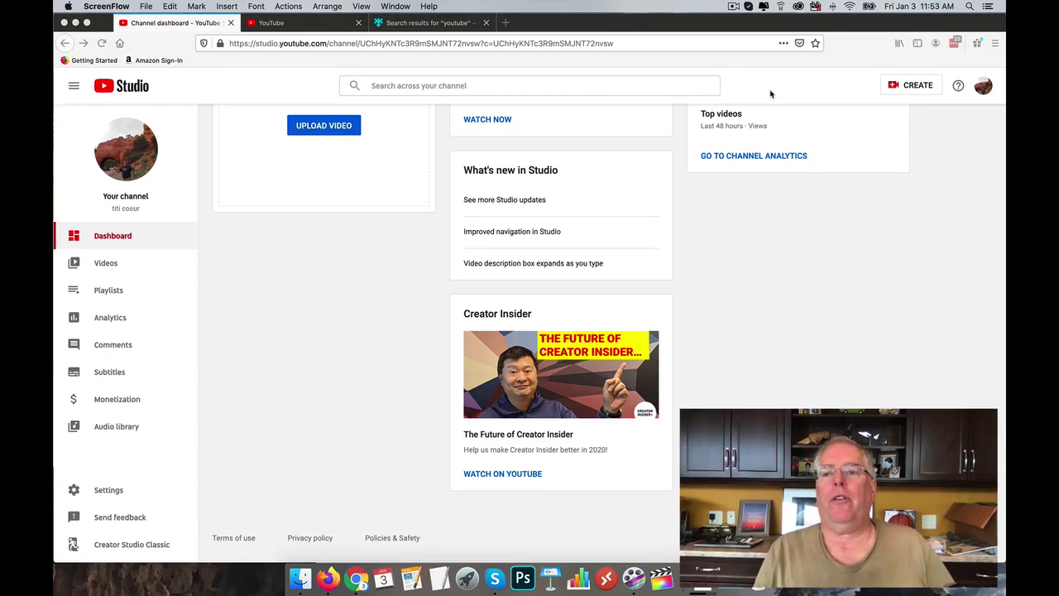
- Open the channel's Advanced settings in YouTube Studio and scroll down to Other channel settings
click(984, 87)
click(984, 87)
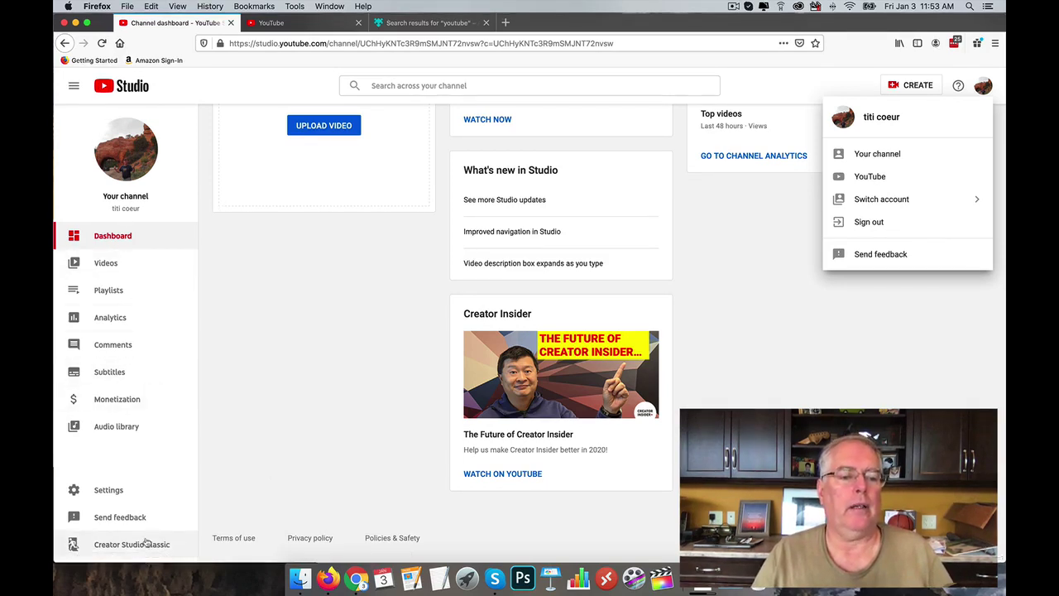
click(106, 491)
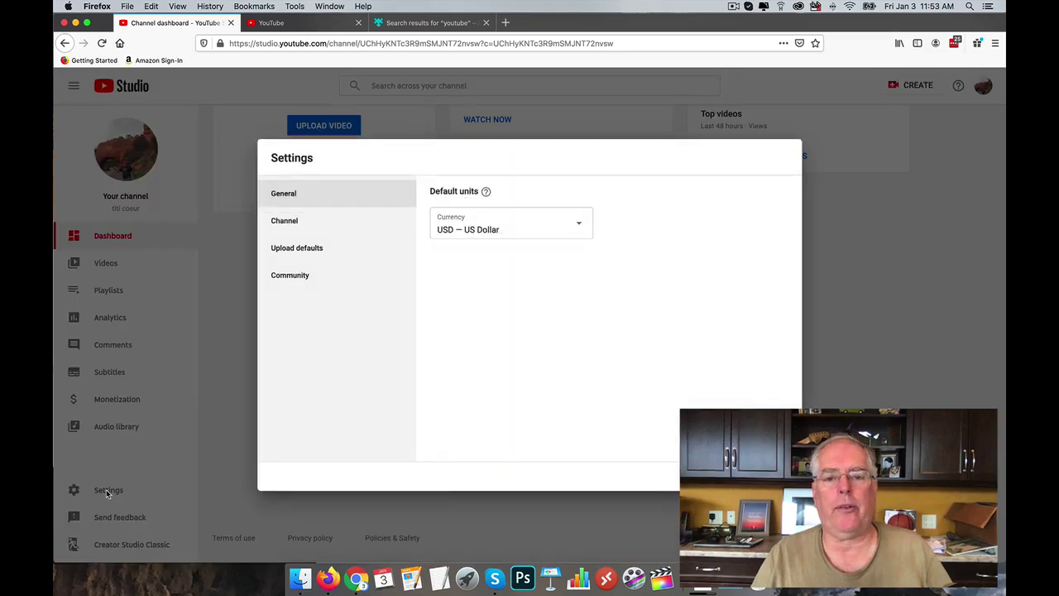
click(294, 224)
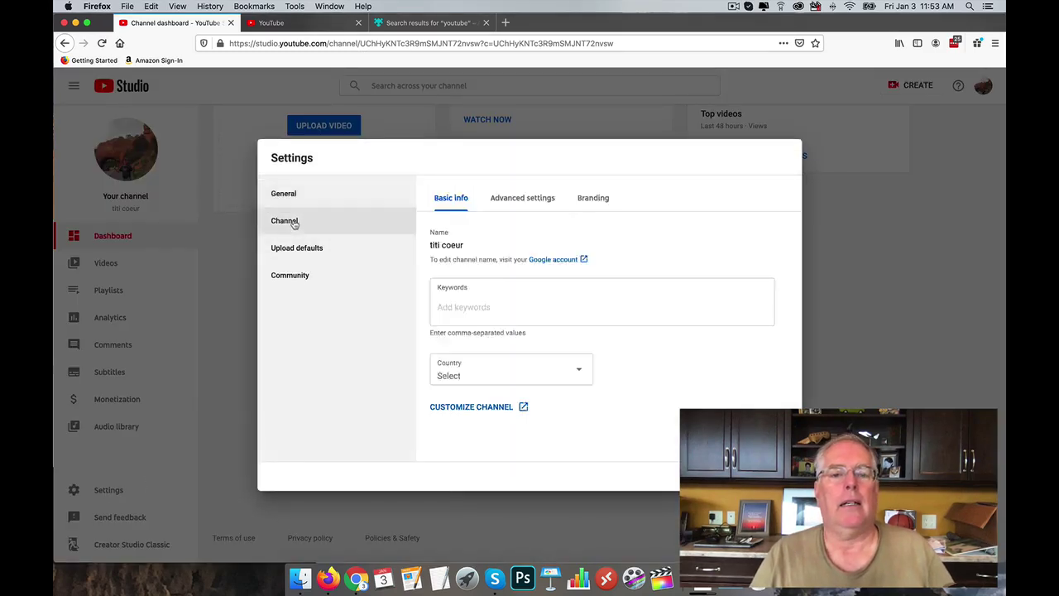
click(528, 199)
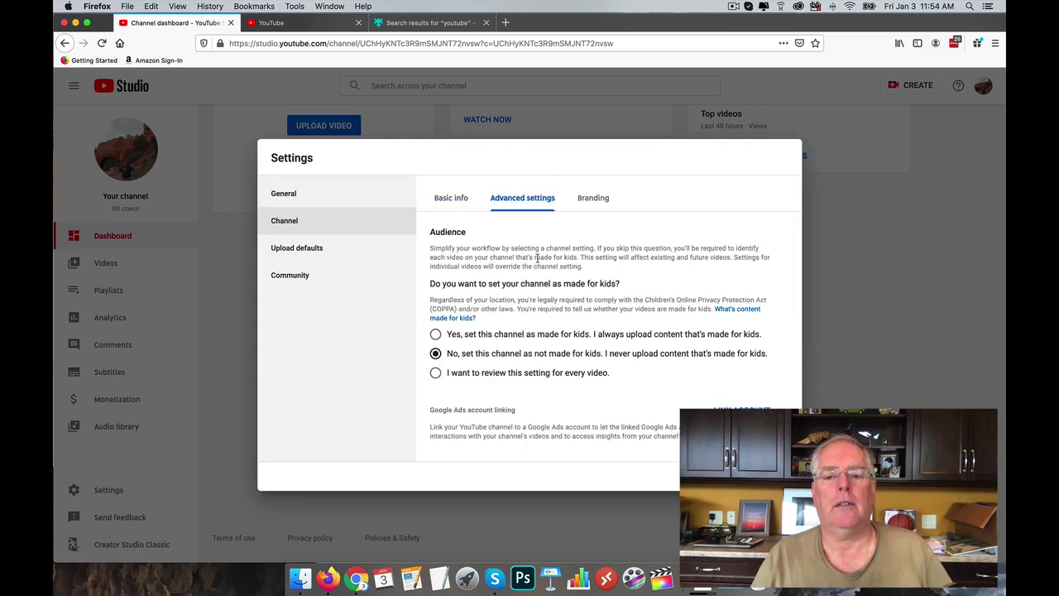
scroll(537, 261, down, 5)
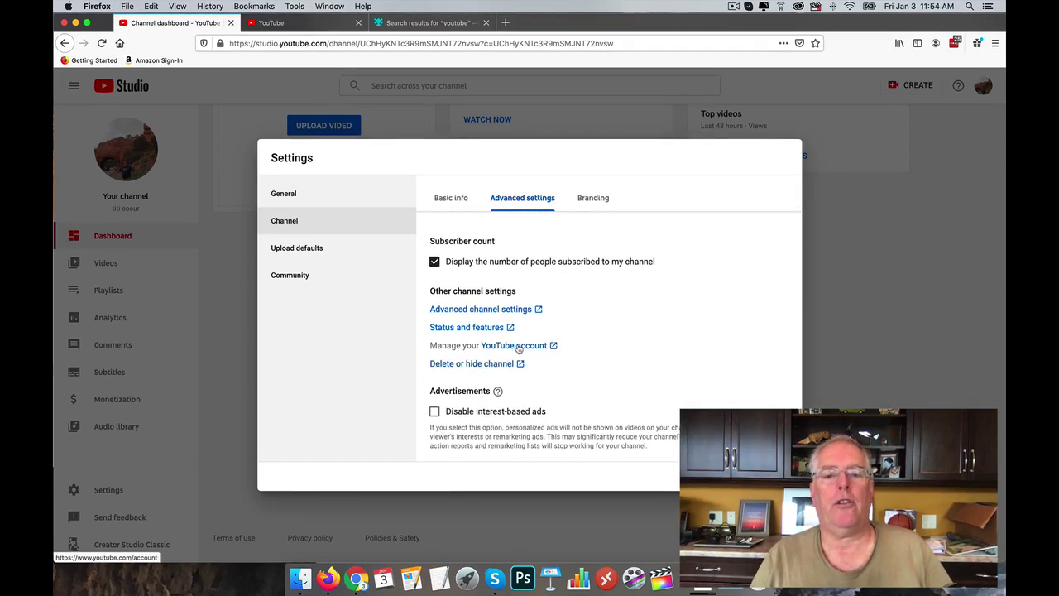
- Open YouTube account settings in a new tab, close the leftover tabs, and start a new channel
click(517, 346)
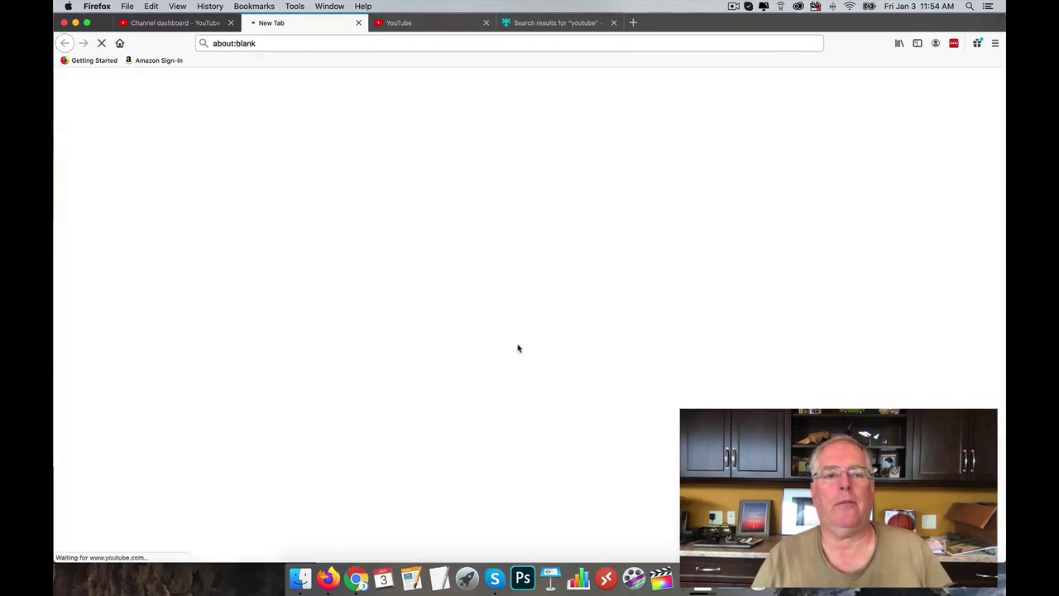
click(486, 23)
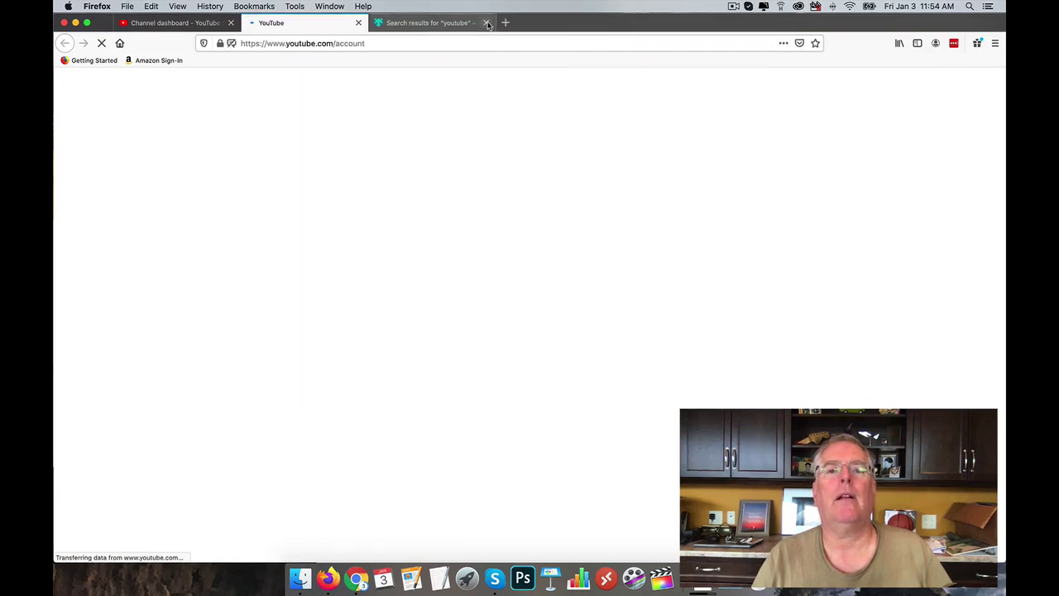
click(486, 22)
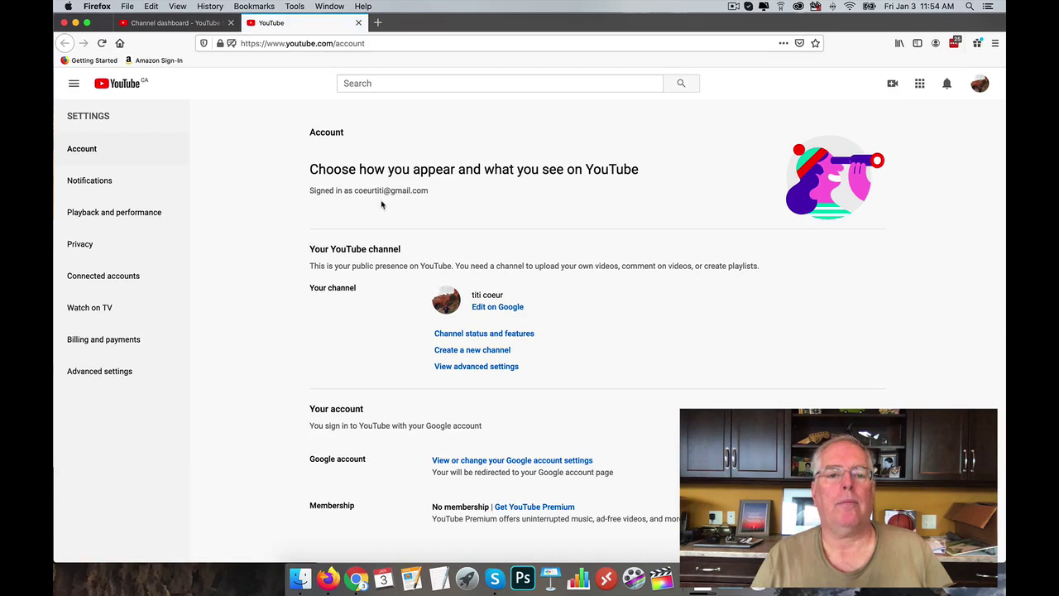
click(457, 351)
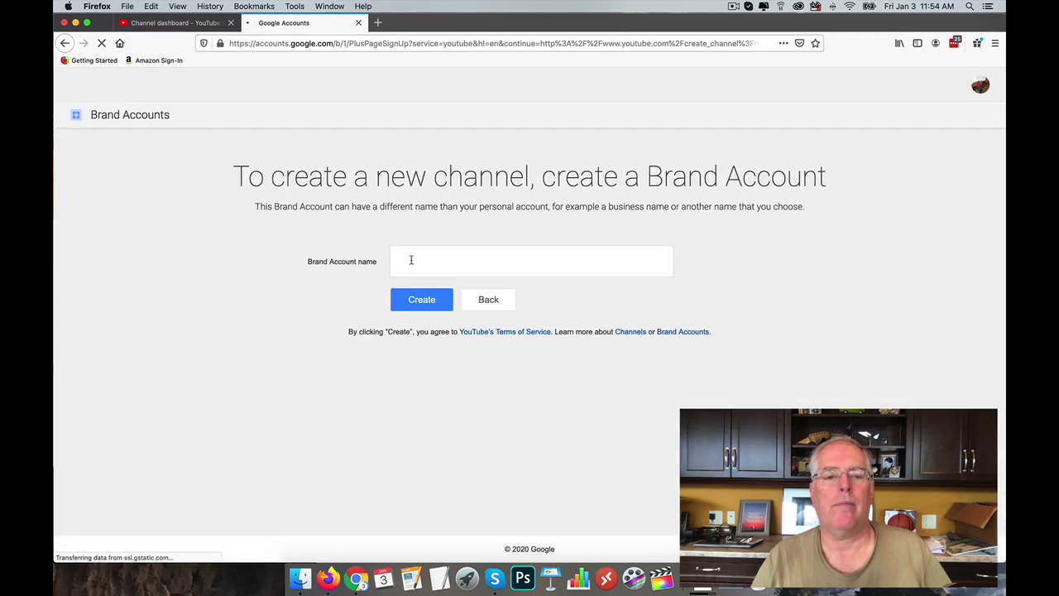
- Name the new Brand Account 'Financial Success' and create it
click(410, 257)
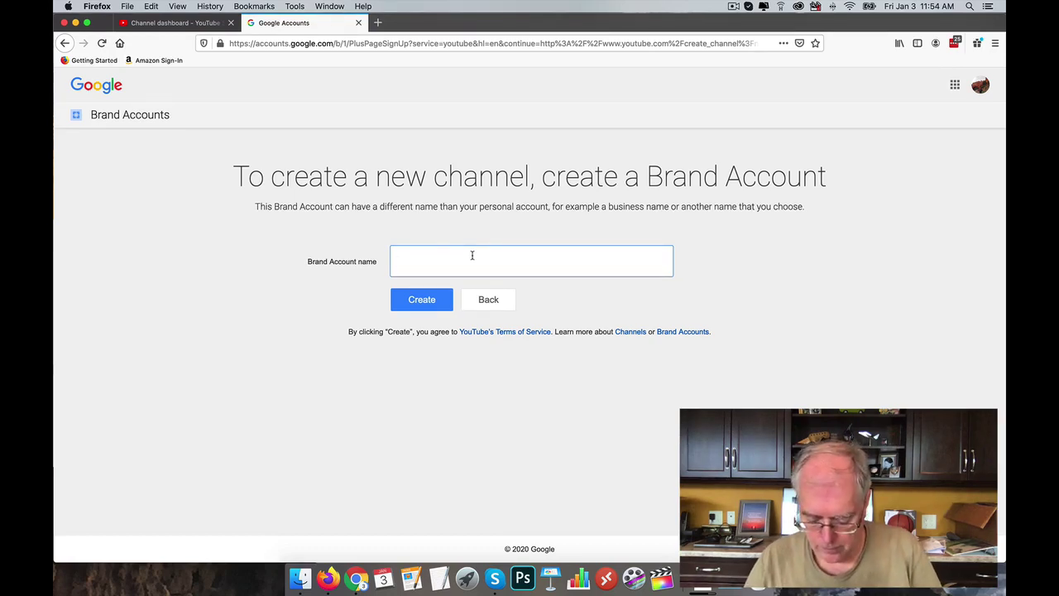
text(Fina)
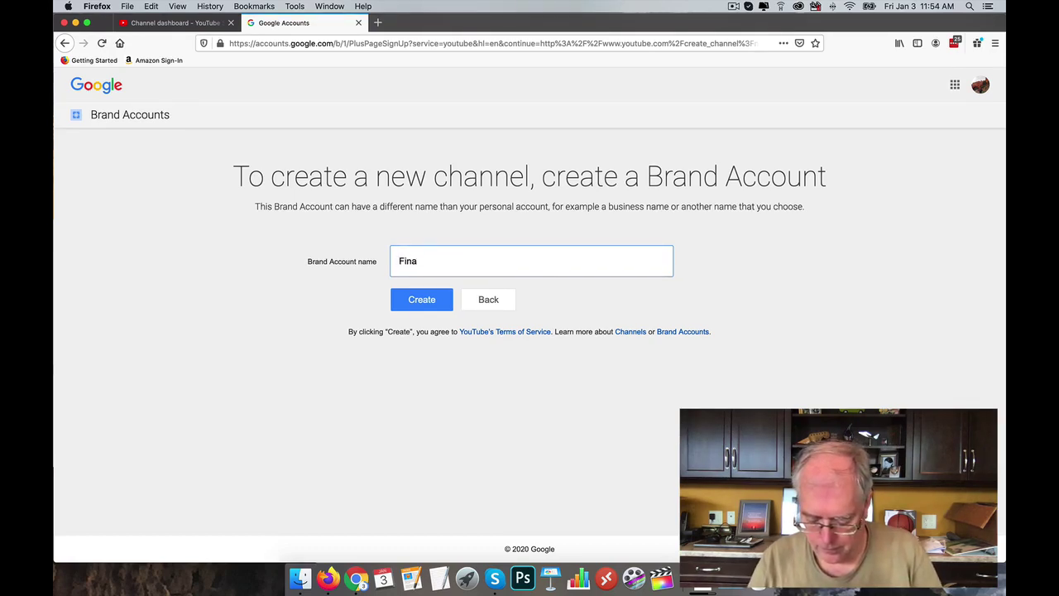
text(ncial )
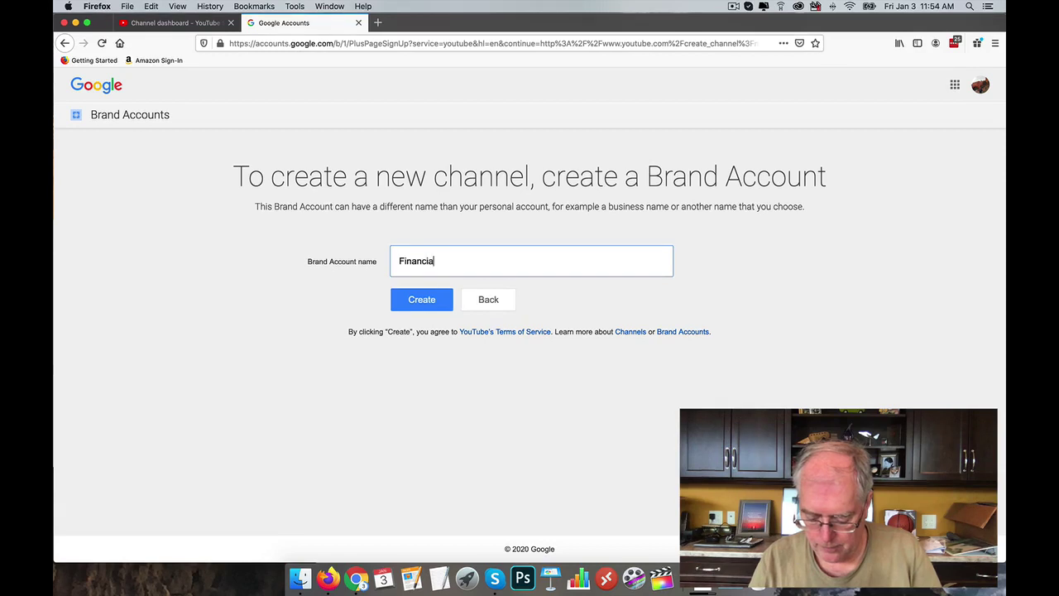
text(Success)
click(426, 304)
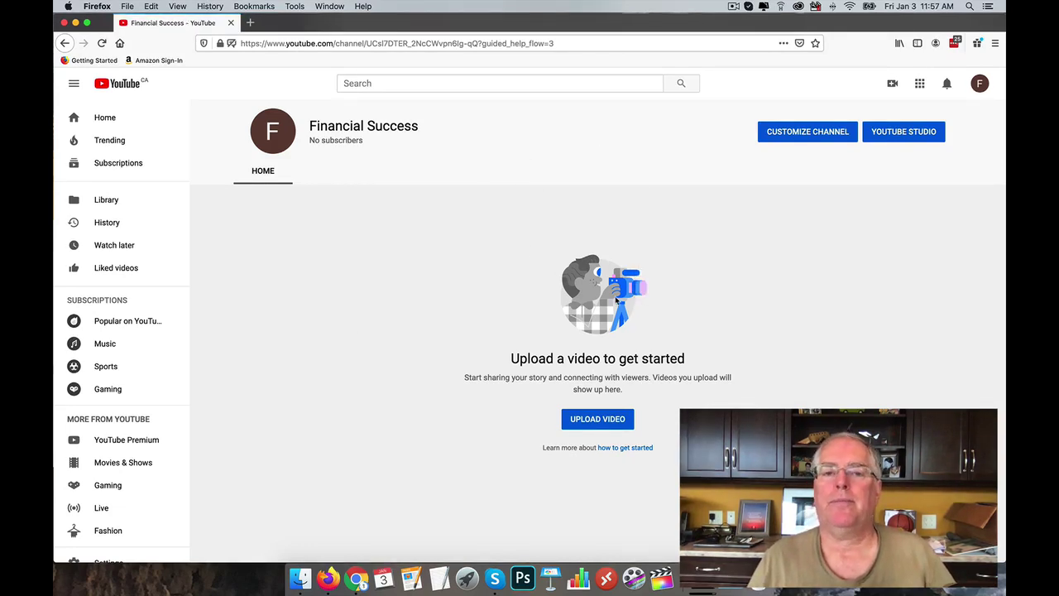
- Use the avatar's Switch account list to return from Financial Success to the personal account
click(976, 87)
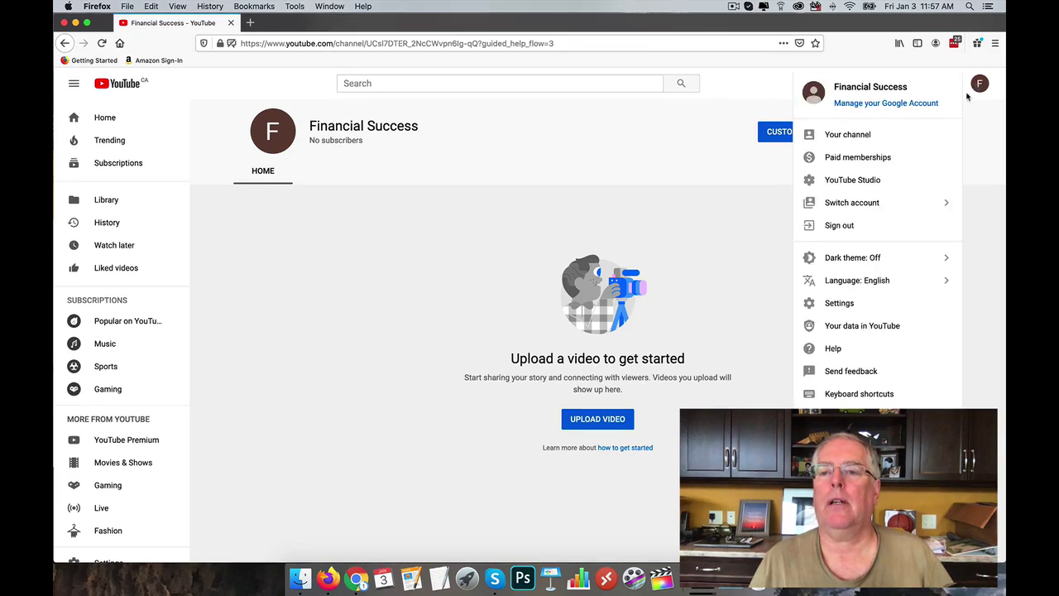
click(881, 206)
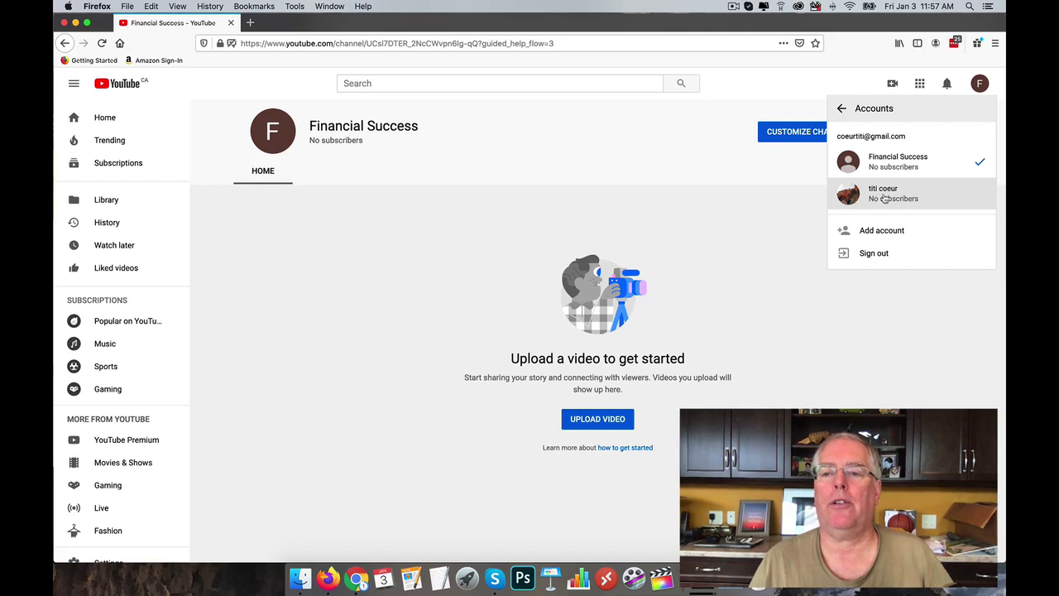
click(883, 199)
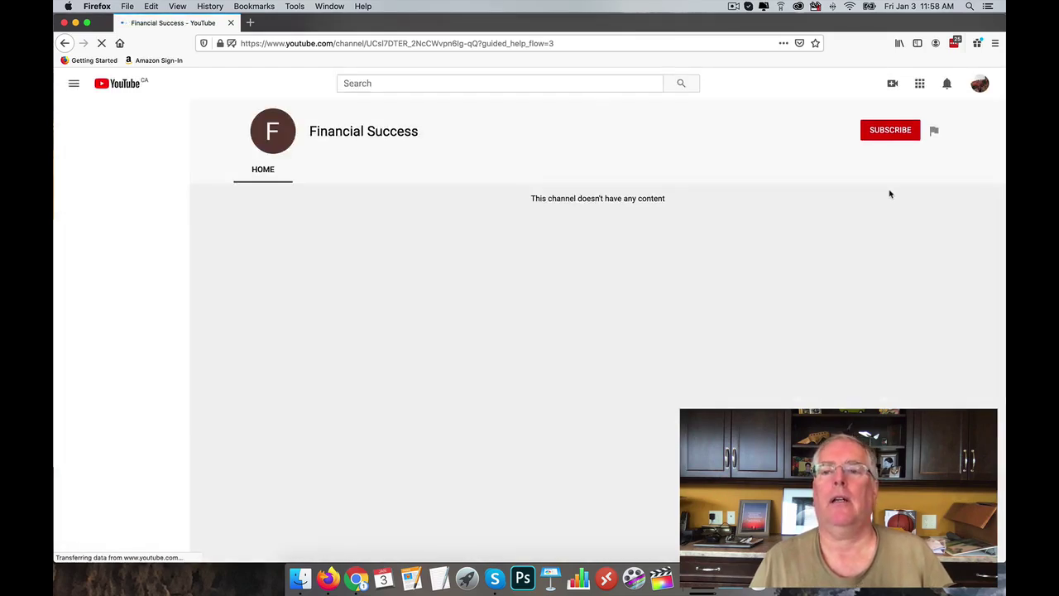
click(734, 8)
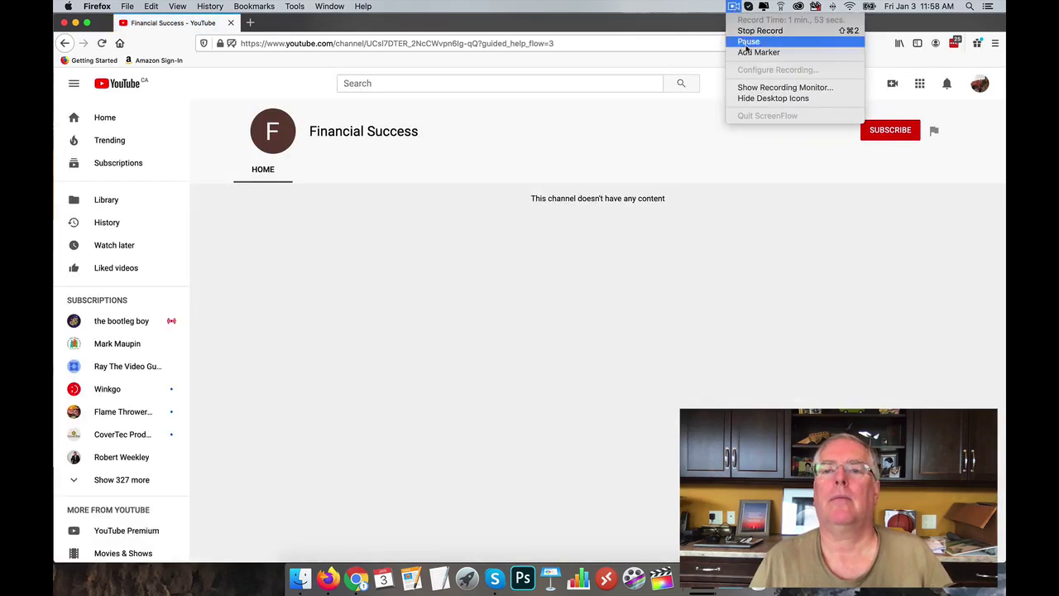
- Open the personal channel's Advanced settings in Studio and follow the YouTube account link to a new tab
click(750, 43)
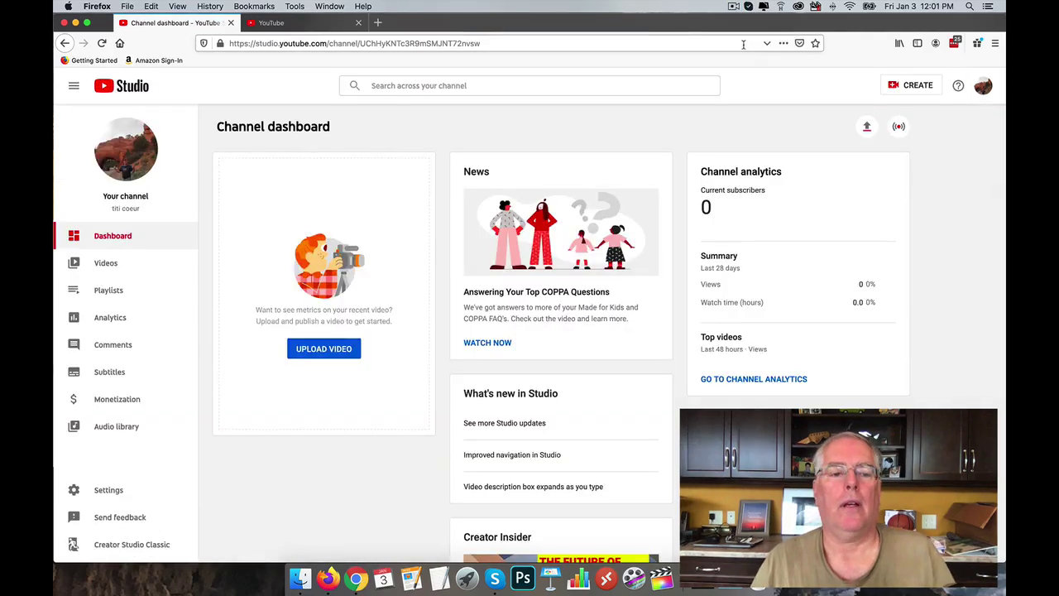
click(118, 494)
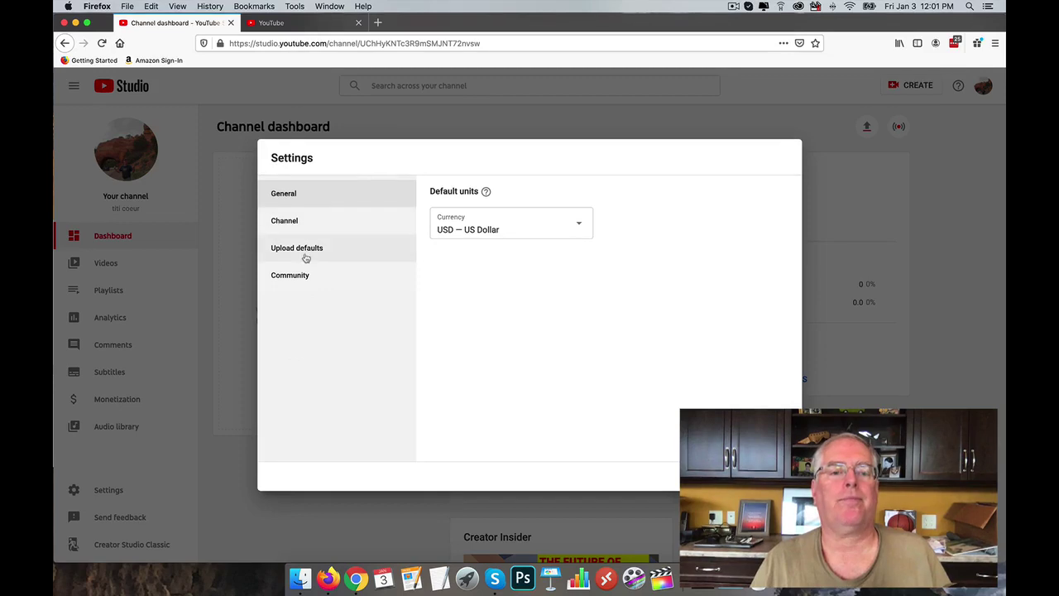
click(283, 221)
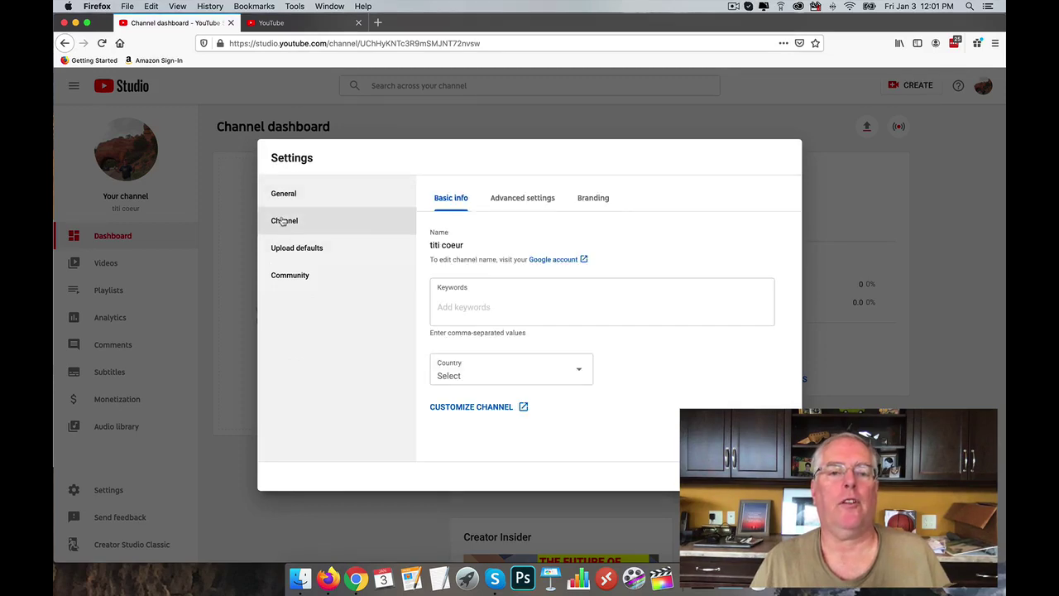
click(540, 198)
scroll(561, 307, down, 5)
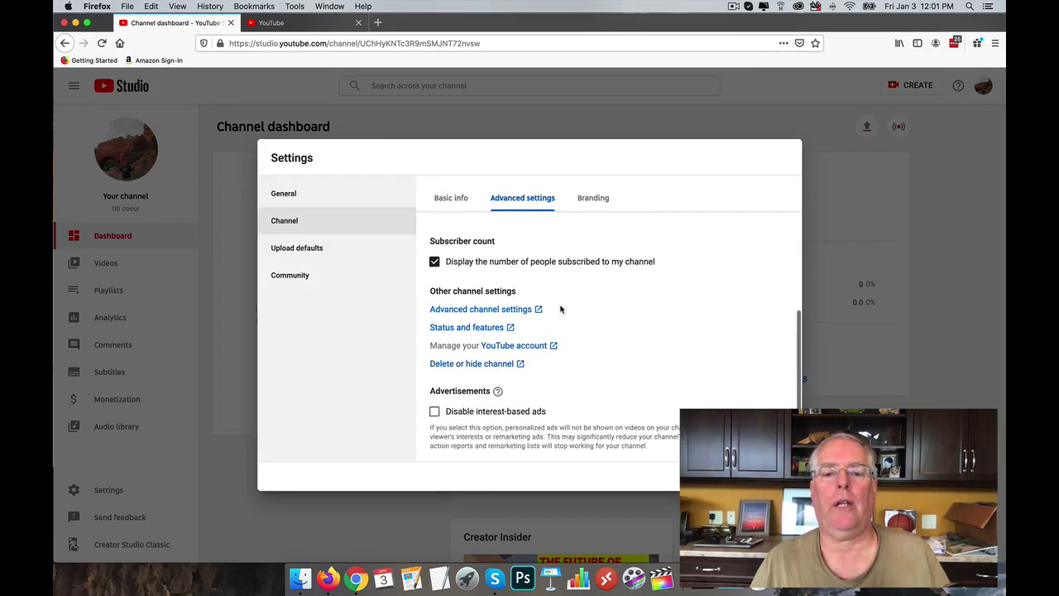
click(523, 351)
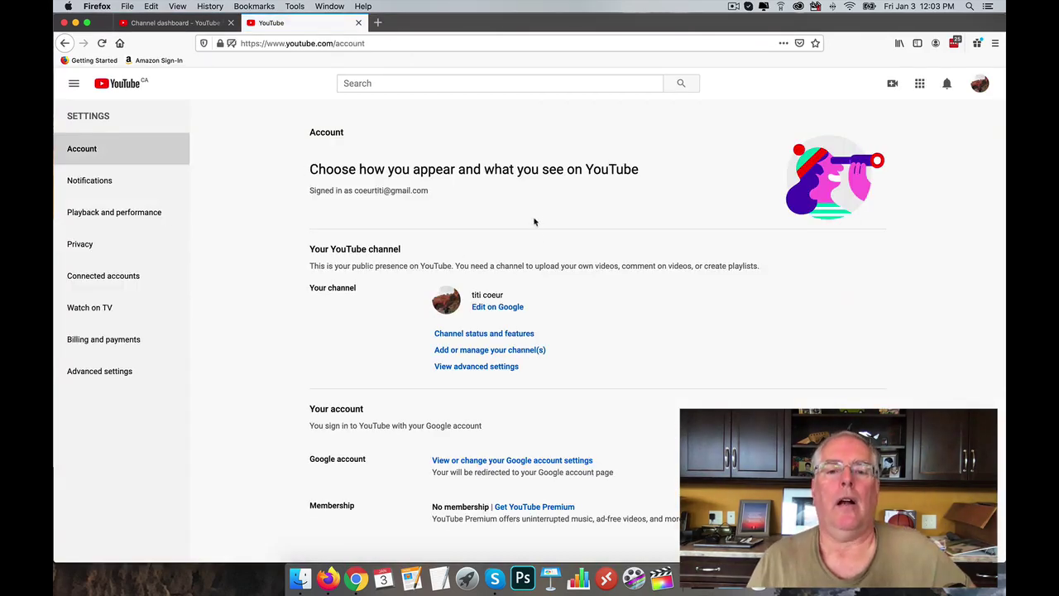
- Choose 'Move channel to a brand account' under the account's advanced settings
click(81, 372)
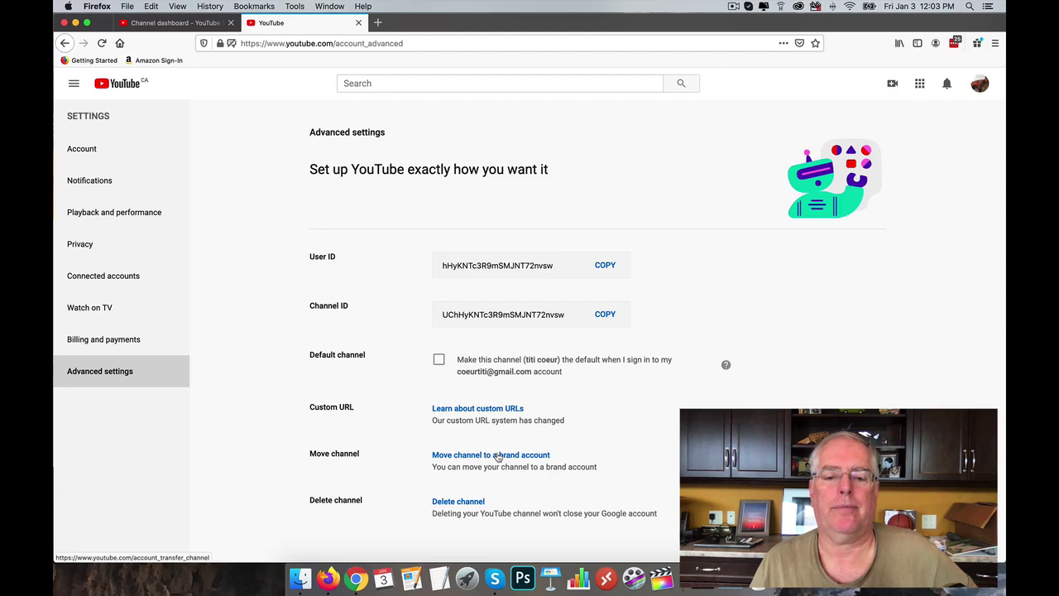
click(498, 456)
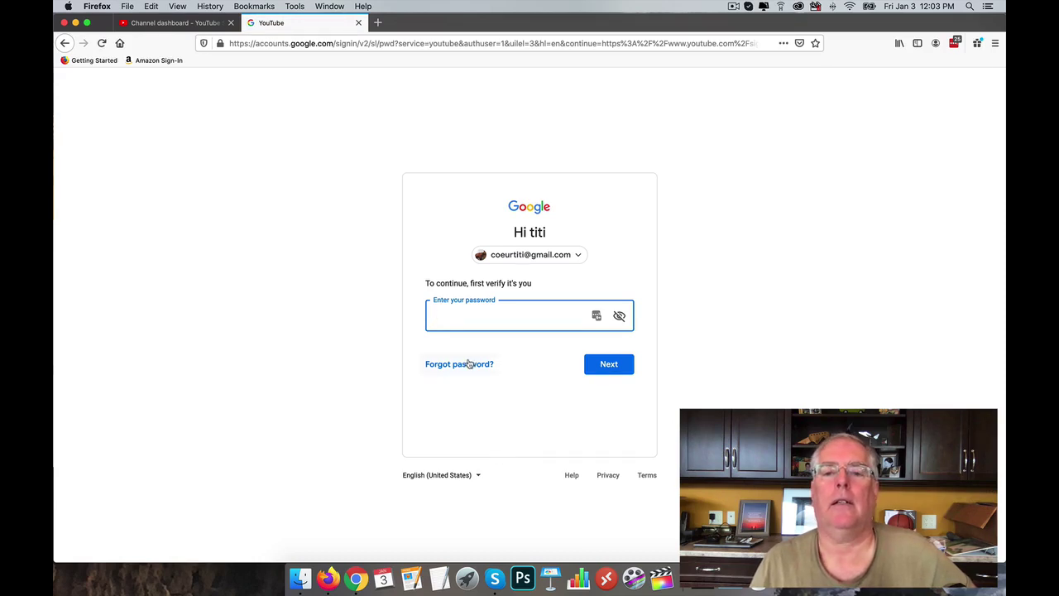
- Verify the account with its password and decline Firefox's offer to save the login
click(732, 7)
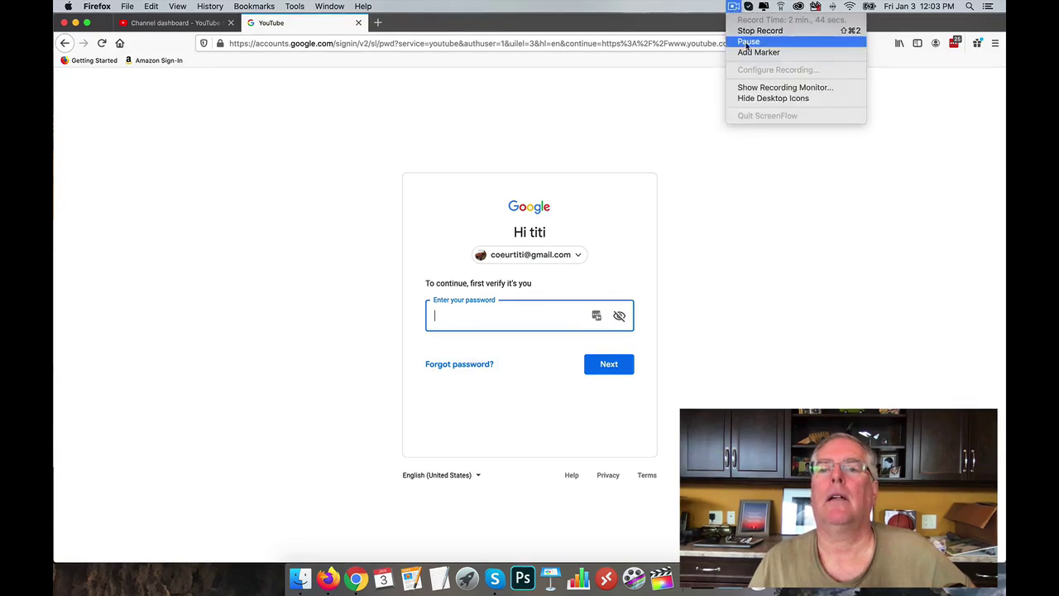
click(749, 41)
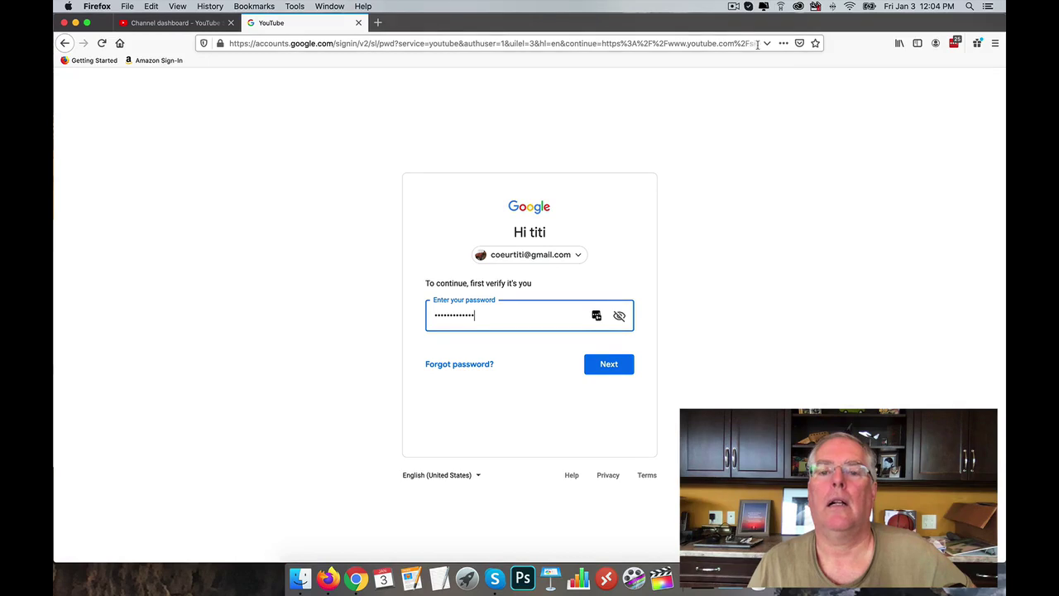
click(621, 364)
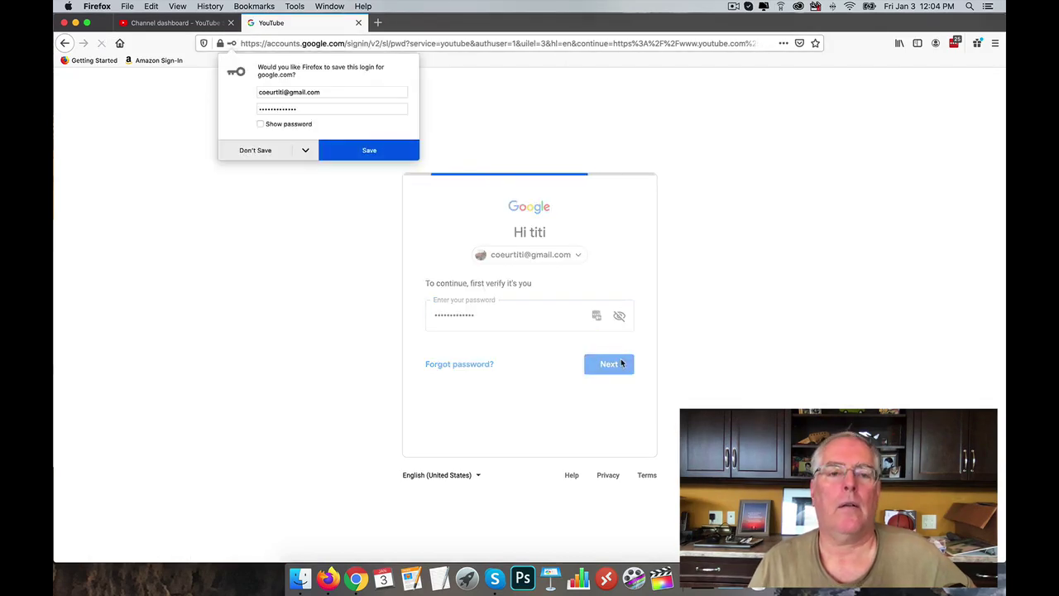
click(266, 153)
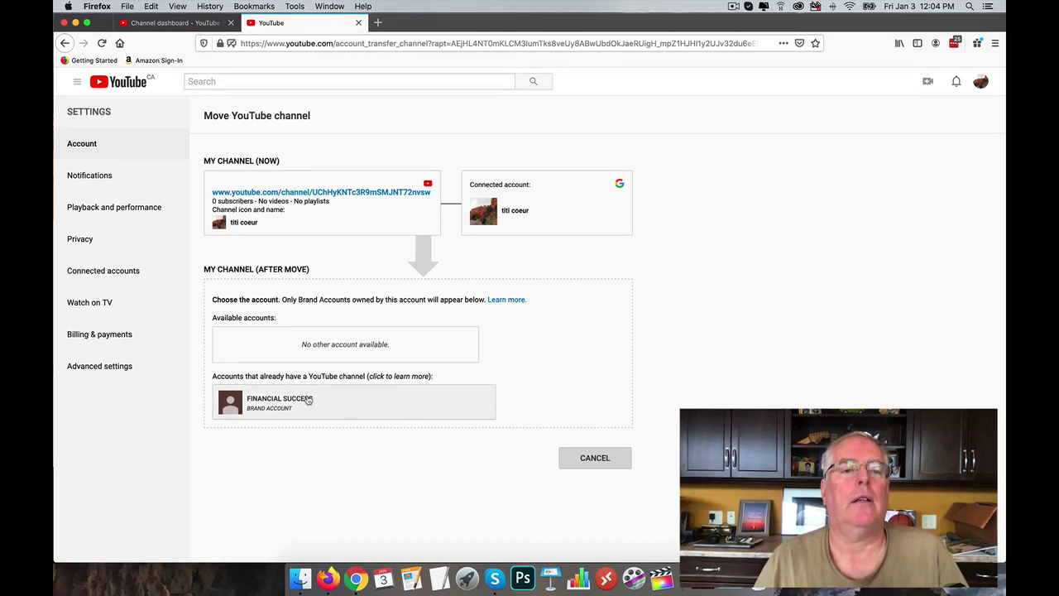
- Pick FINANCIAL SUCCESS as the destination, accept deleting its empty channel, and compare both channel URLs
click(307, 399)
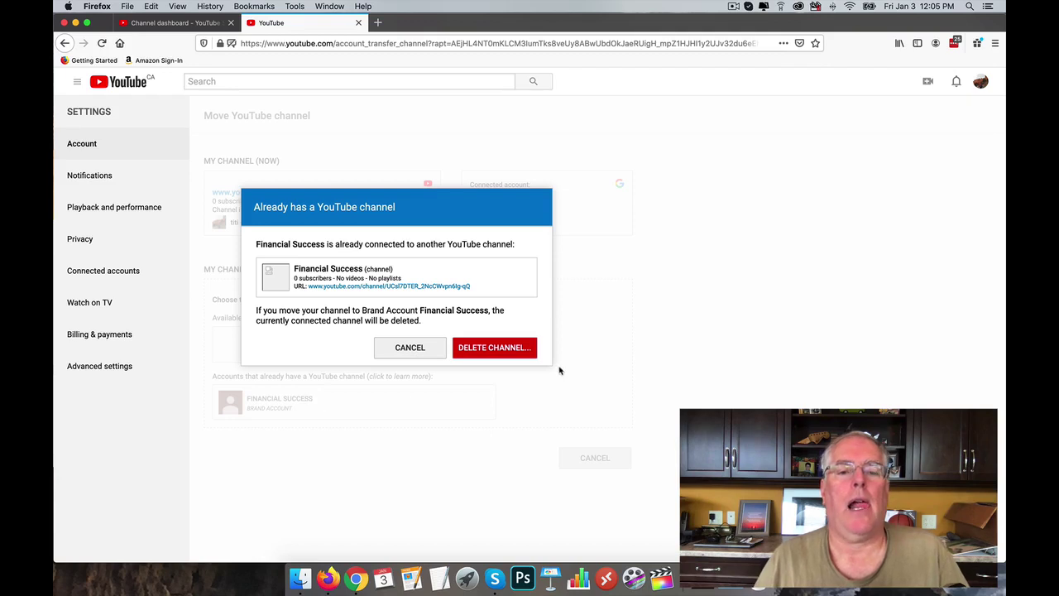
click(495, 348)
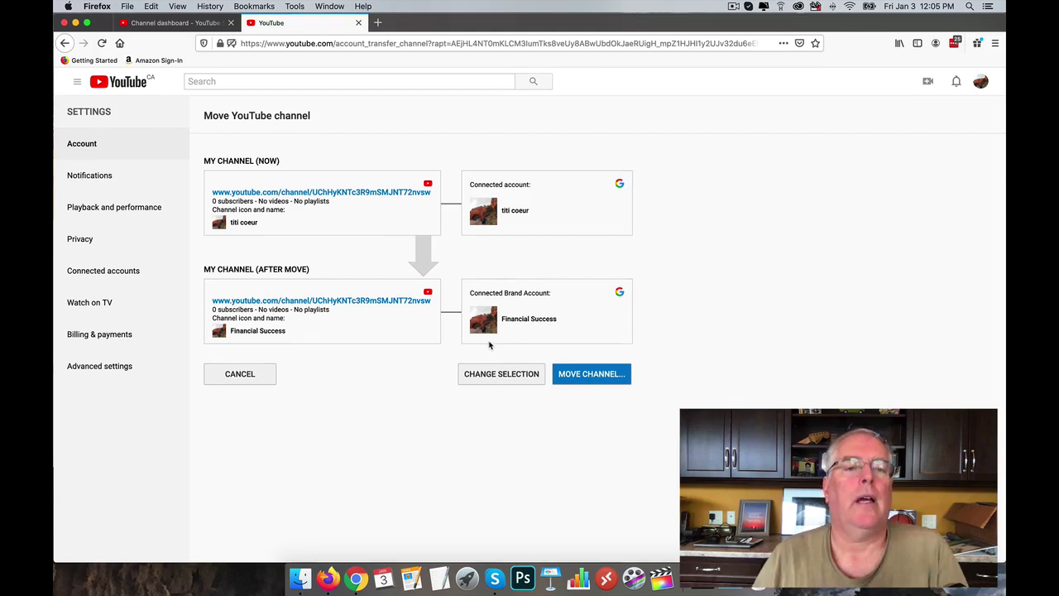
drag(211, 192, 436, 193)
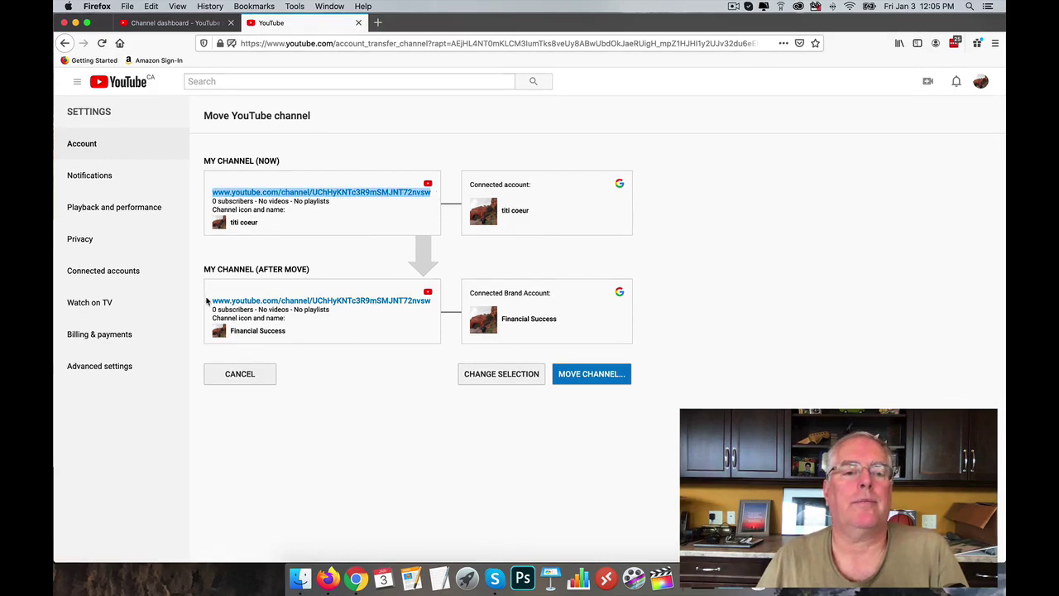
drag(207, 301, 436, 302)
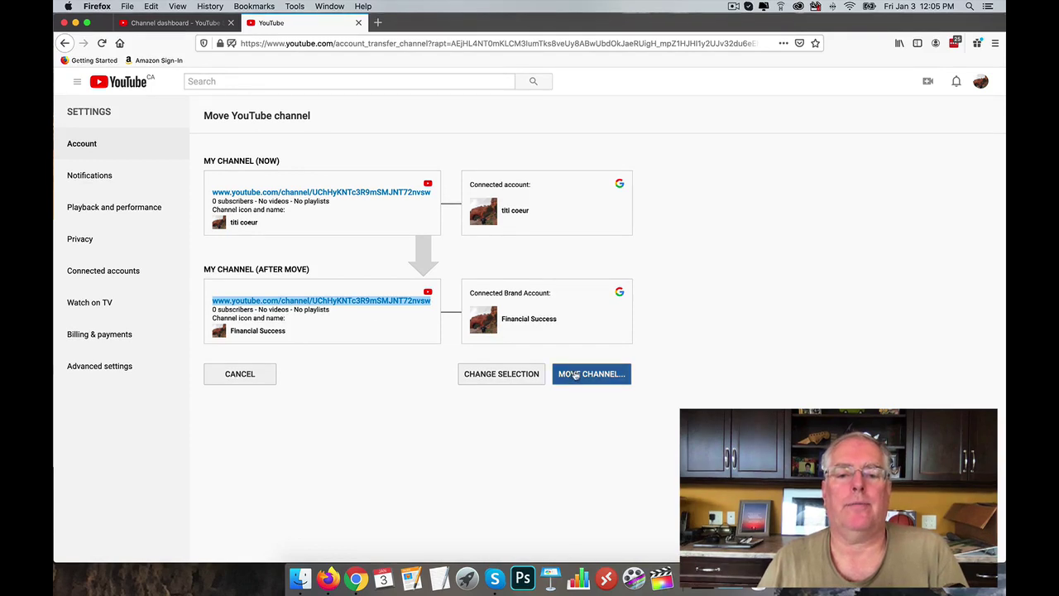
- Confirm MOVE CHANNEL in both prompts and acknowledge the success page with OK
click(571, 374)
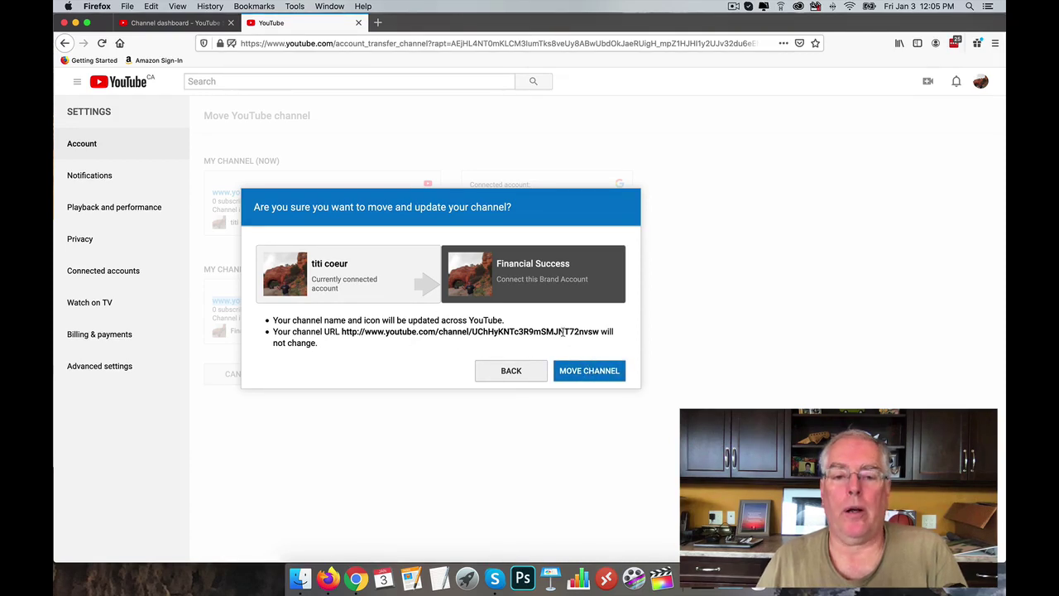
click(598, 372)
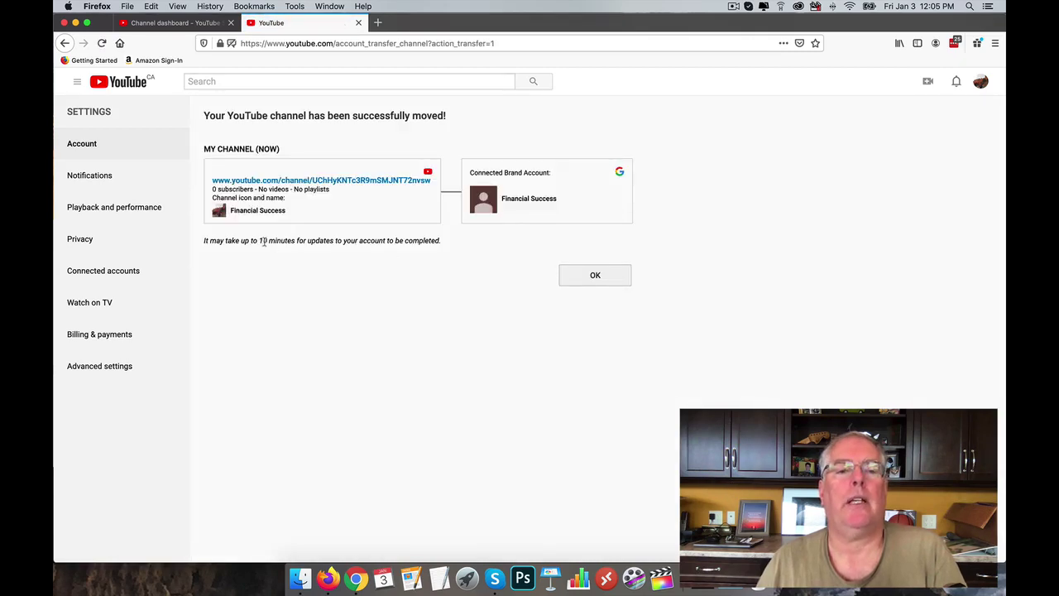
click(595, 277)
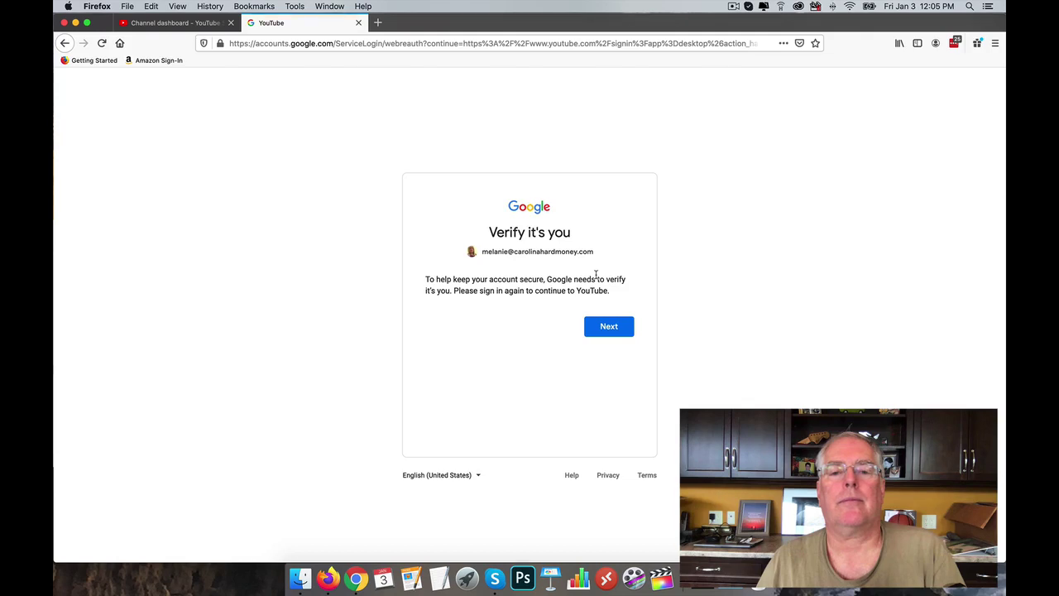
- Sign back in with the personal account and pick Financial Success under Use YouTube as
click(609, 328)
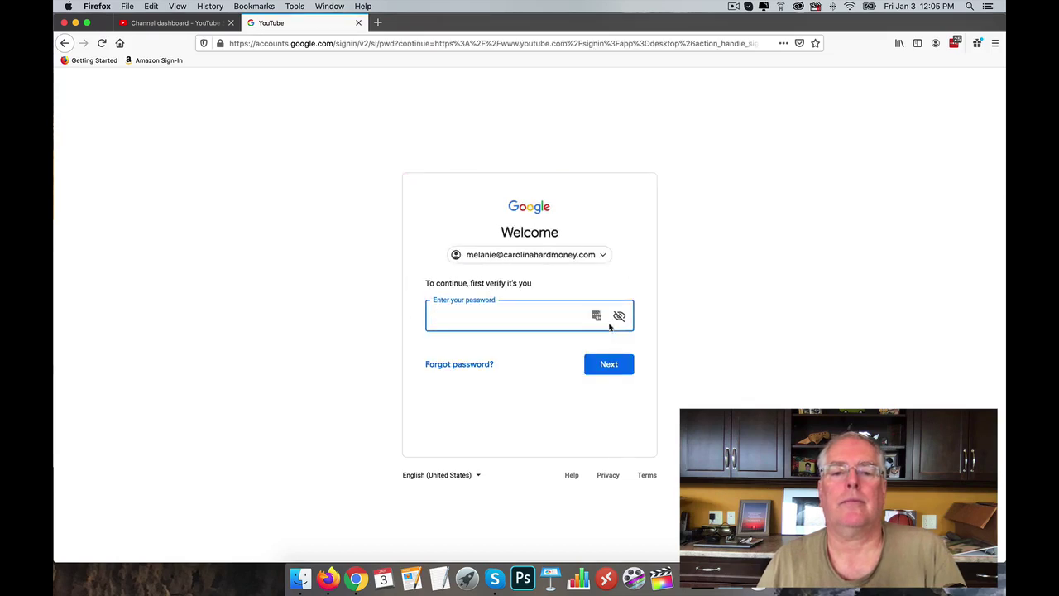
click(601, 255)
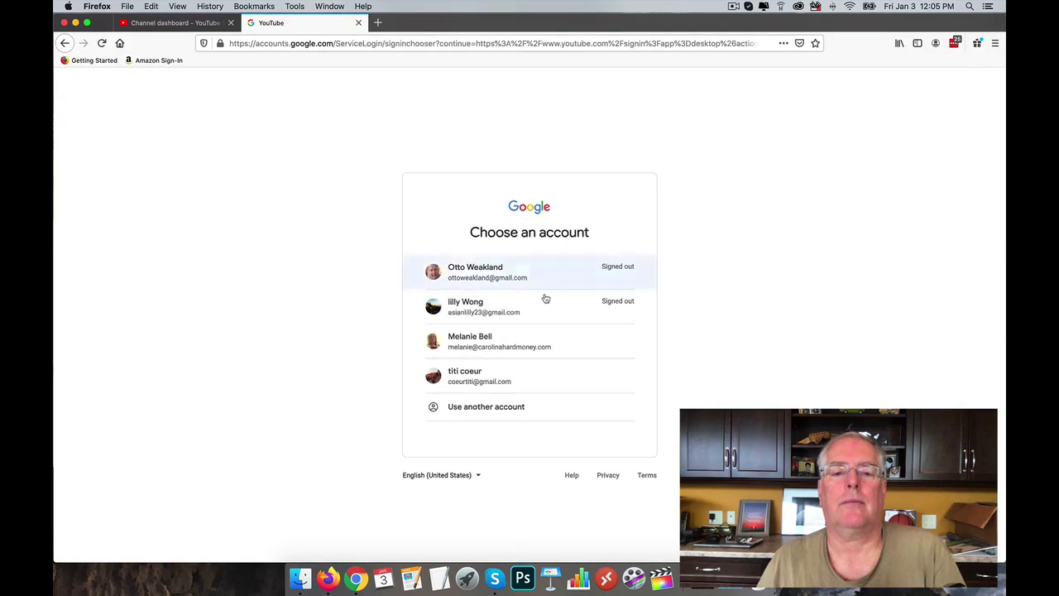
click(533, 380)
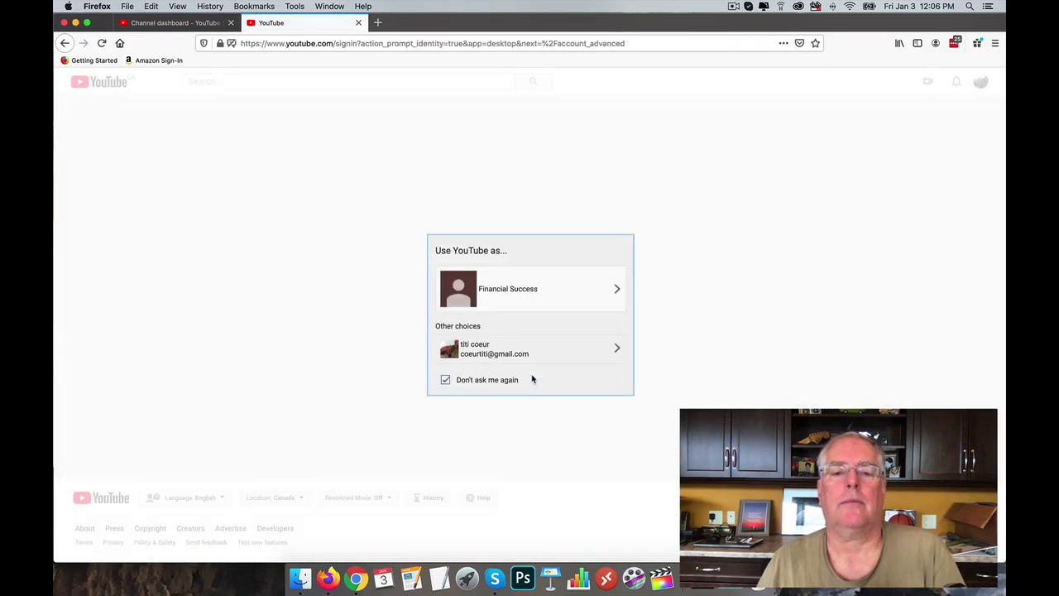
click(548, 289)
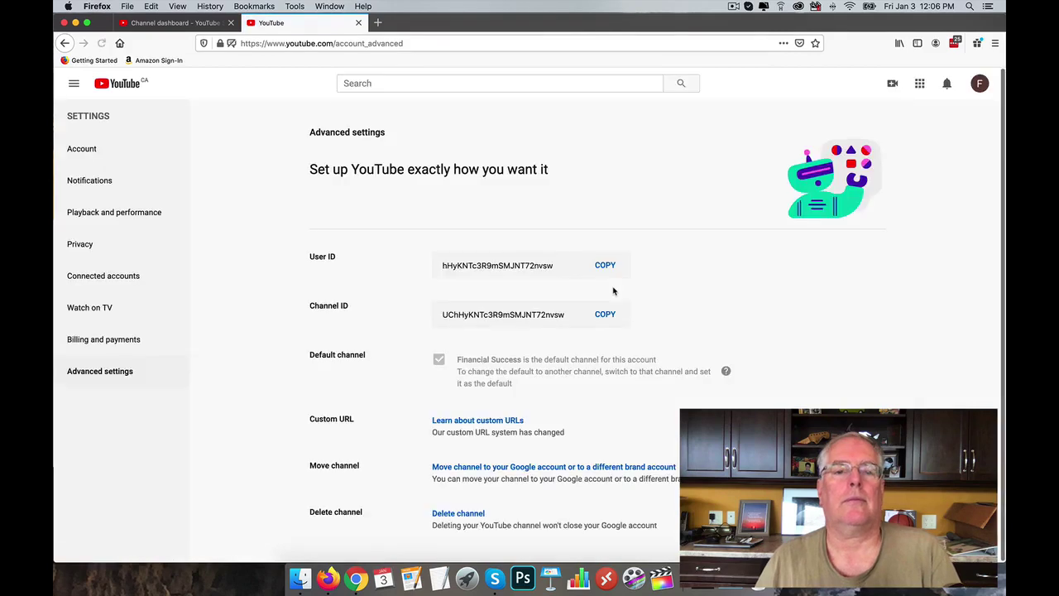
- Switch the active YouTube channel to Financial Success from the account's full channel list
click(981, 84)
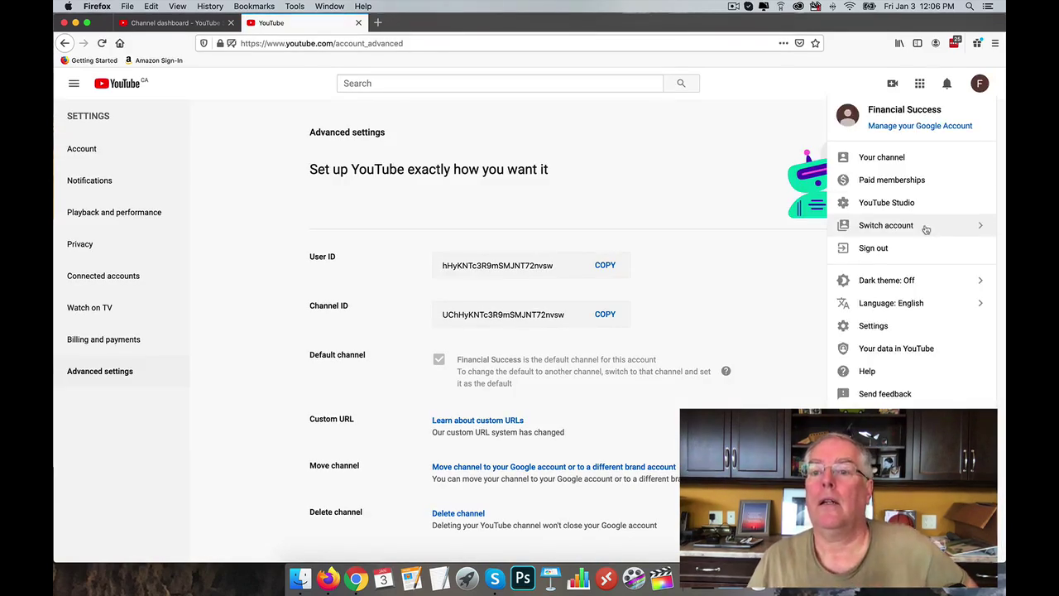
click(926, 229)
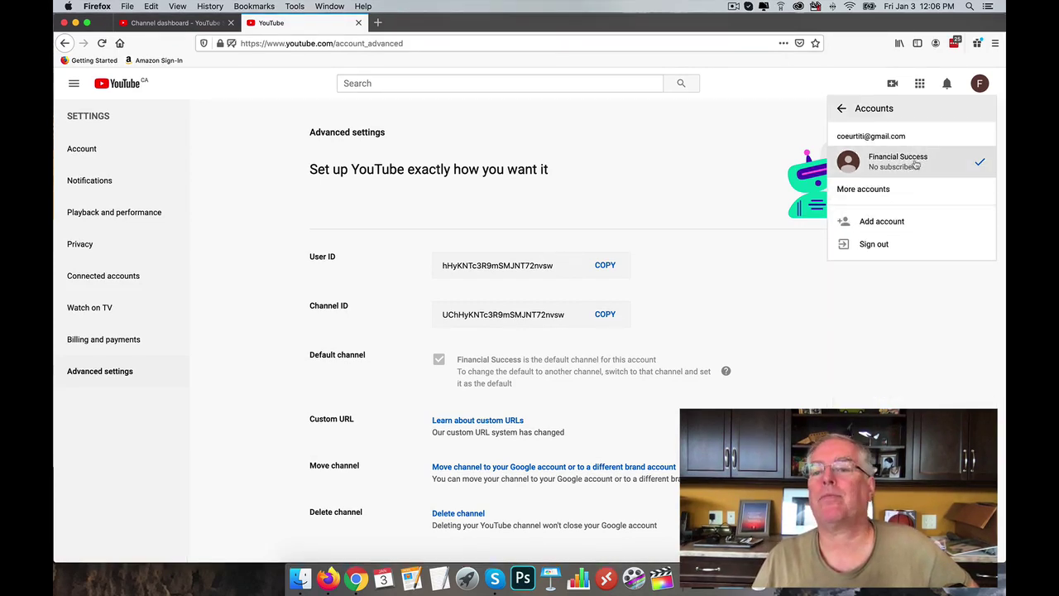
click(894, 187)
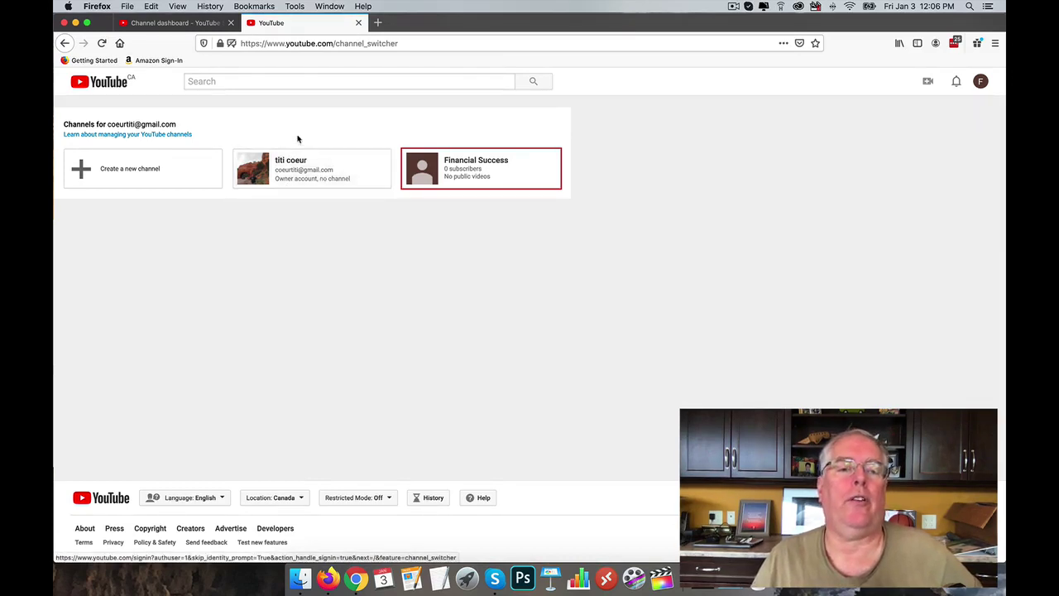
click(465, 176)
click(473, 168)
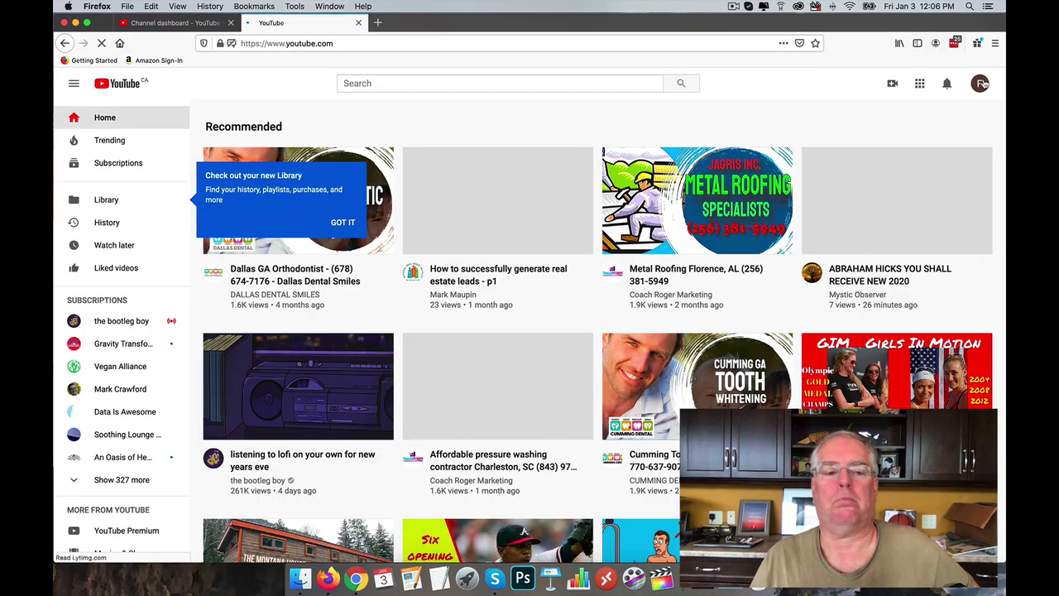
- Open YouTube Studio for the Financial Success channel and dismiss the welcome message
click(981, 83)
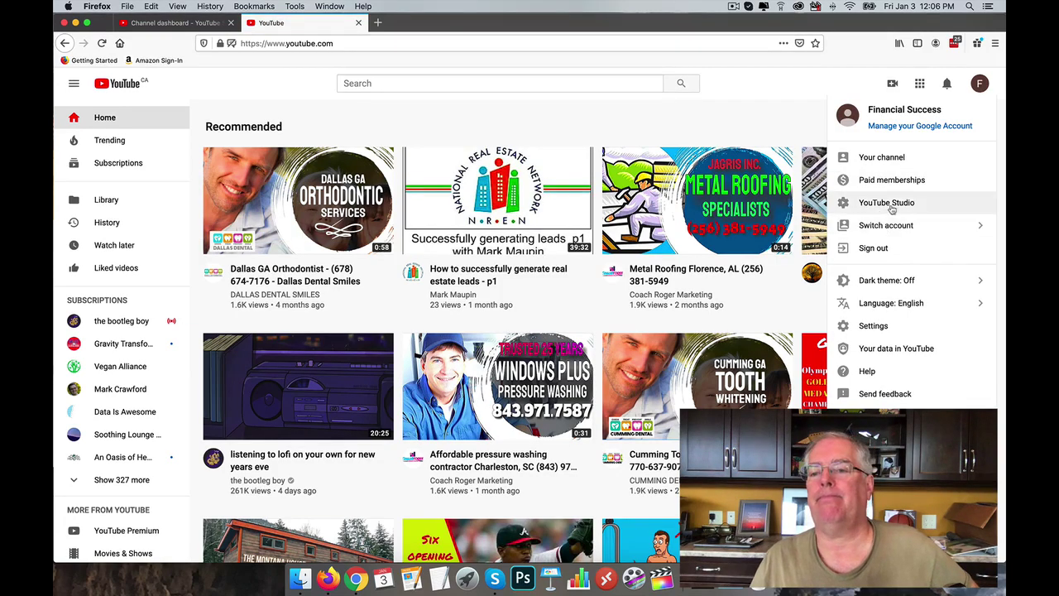
click(869, 203)
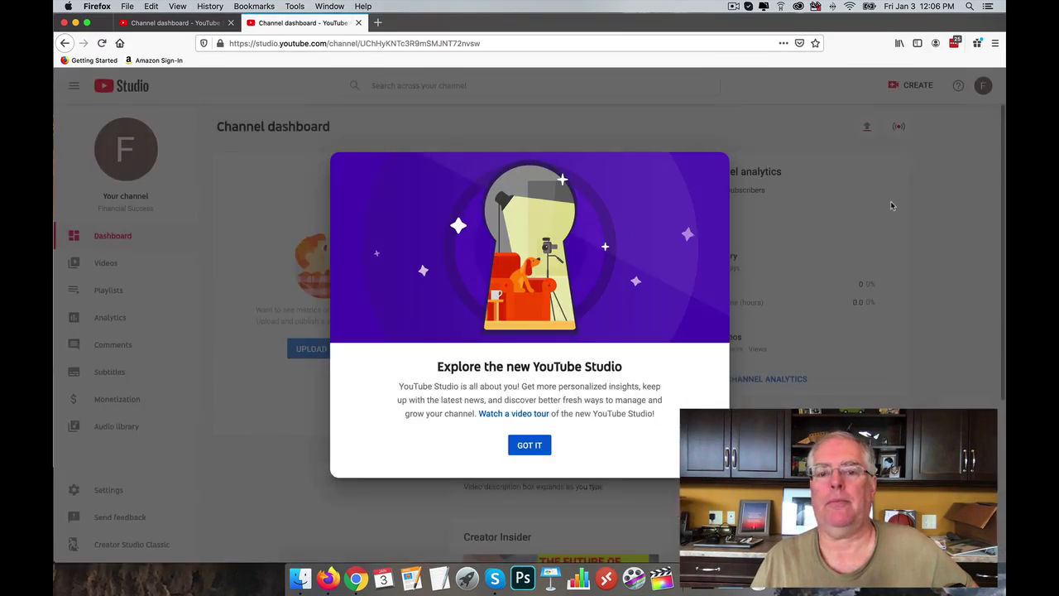
click(530, 445)
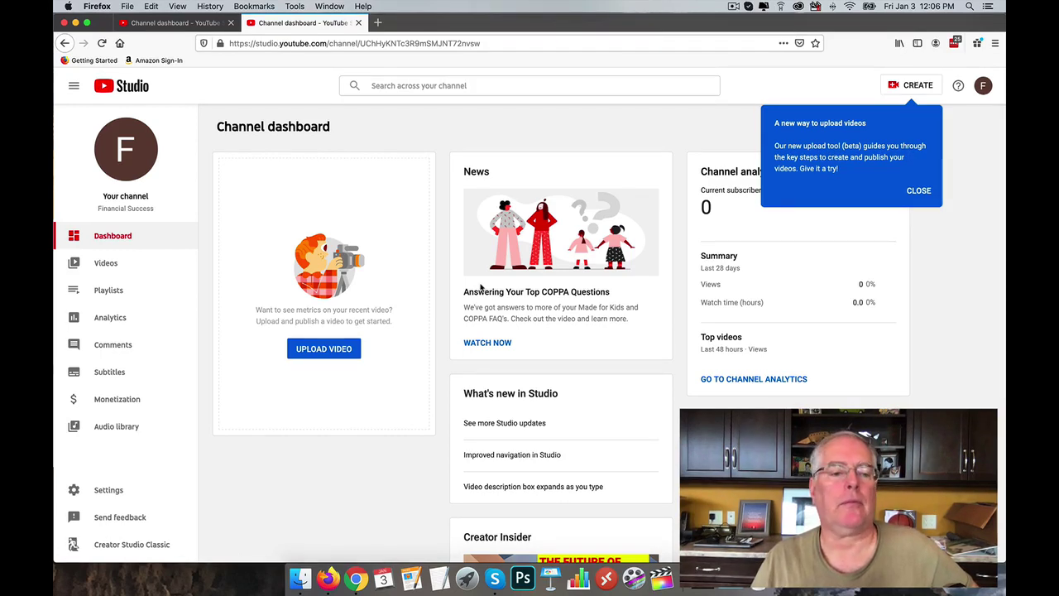
- Show the channel's Advanced settings in Studio Settings, scrolled down to subscriber count options
click(114, 490)
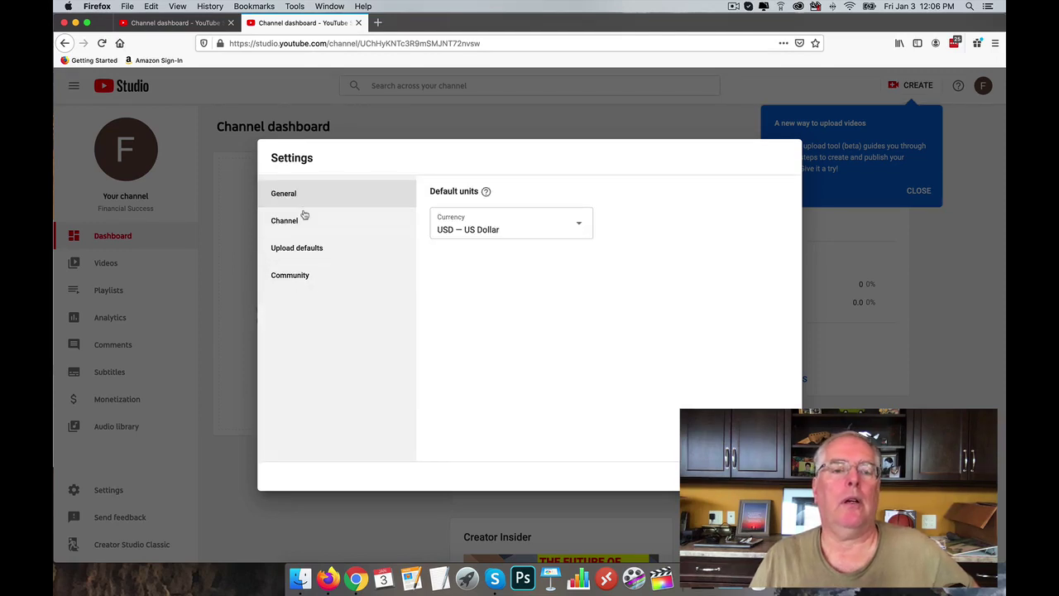
click(300, 224)
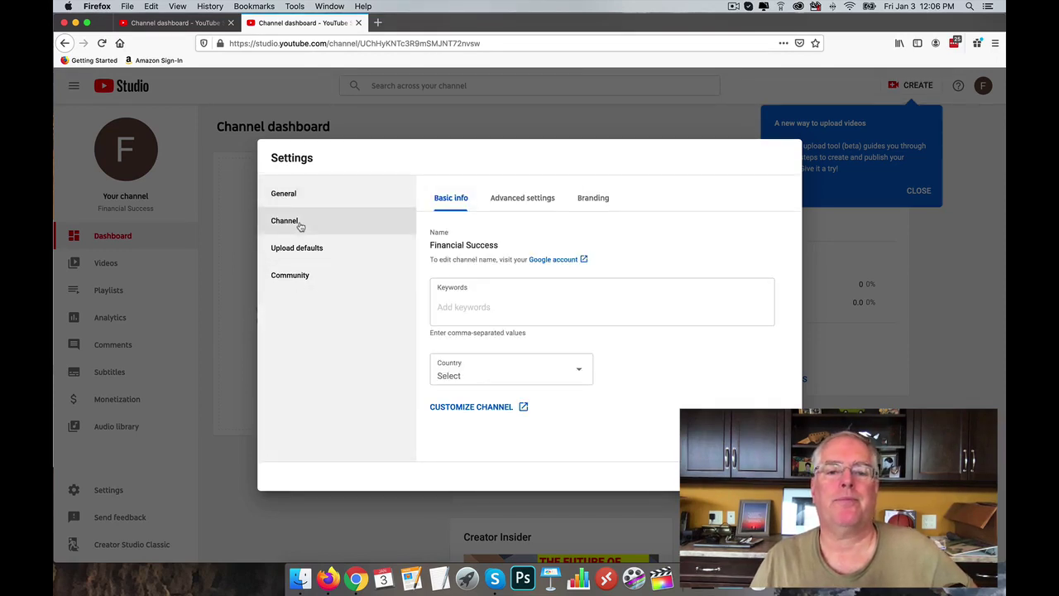
click(539, 202)
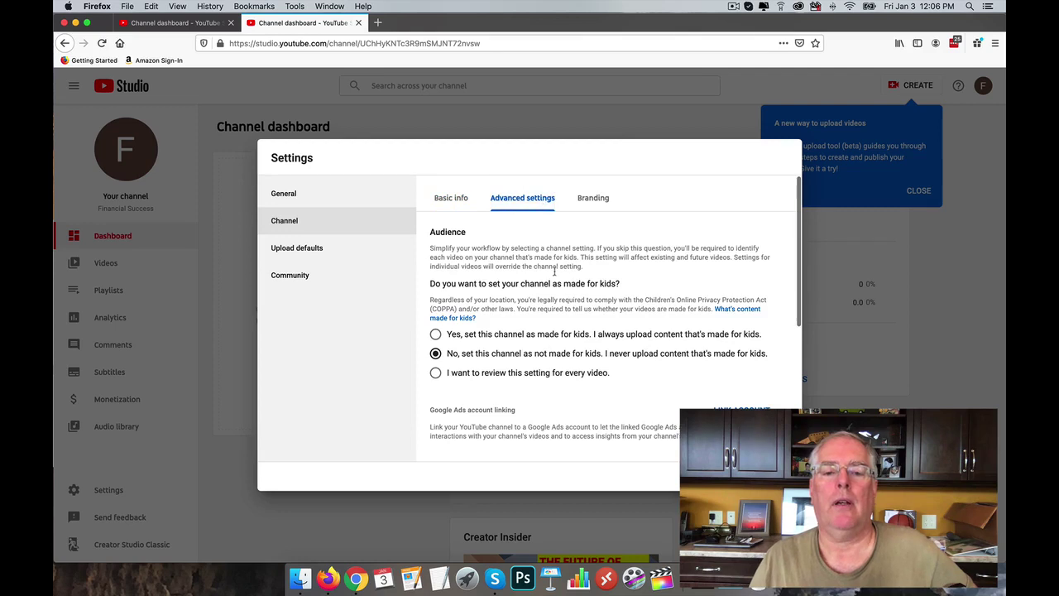
scroll(602, 351, down, 4)
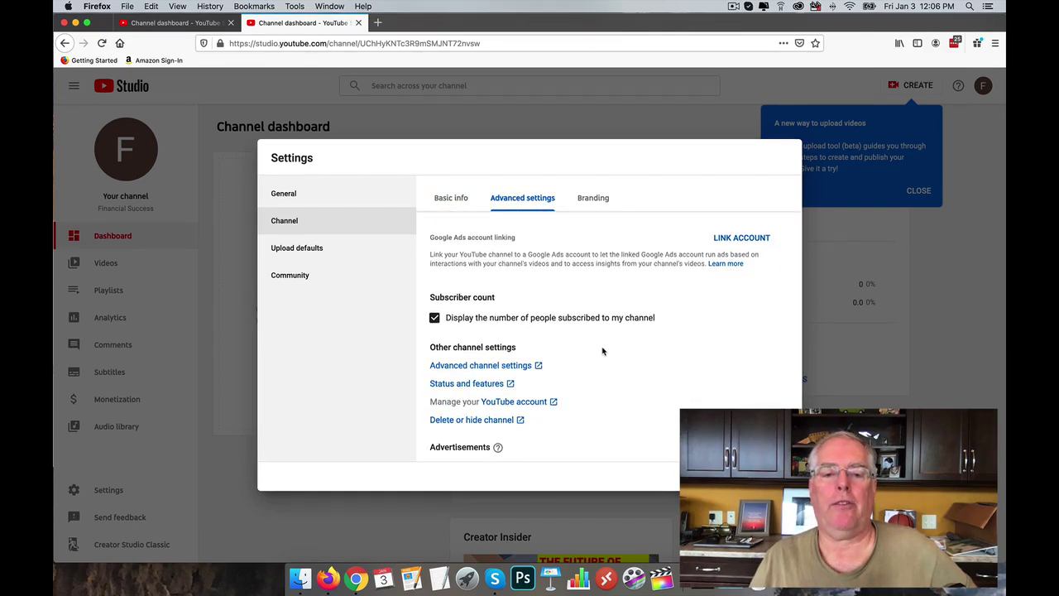